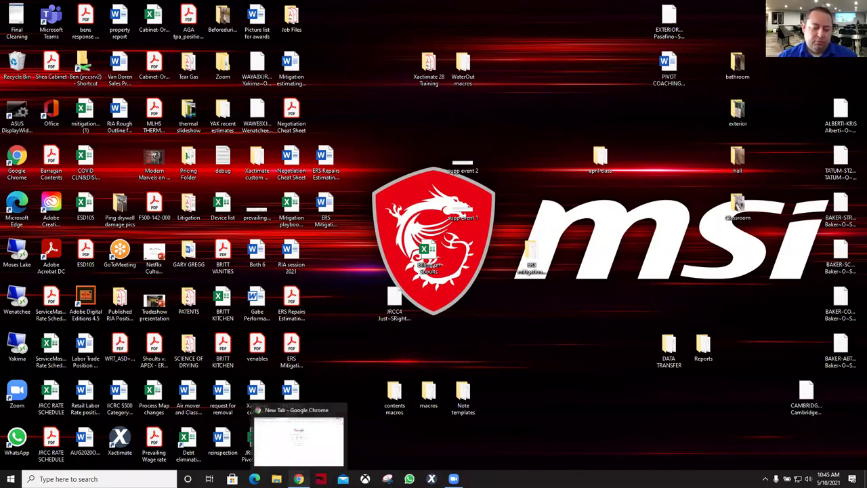
Switch to Chrome, open the bookmarked XactAnalysis site and bring up its Industry Trend Reports
{"action": "left_click", "coordinate": [299, 479]}
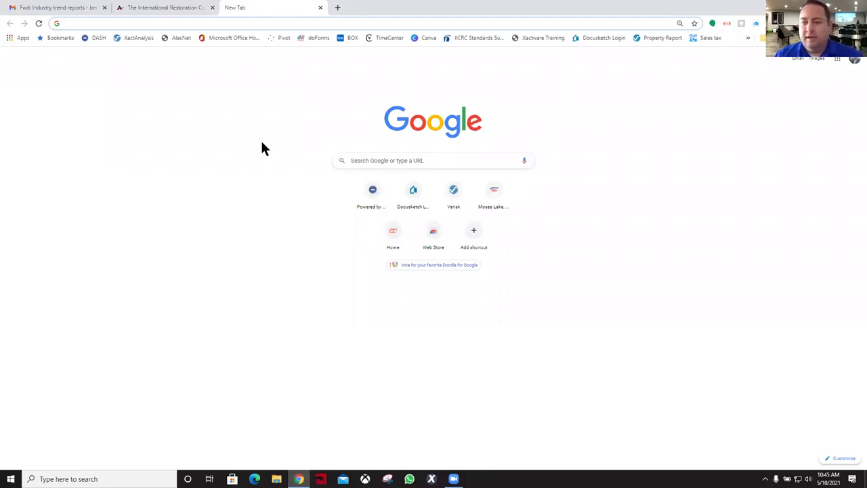
{"action": "left_click", "coordinate": [138, 38]}
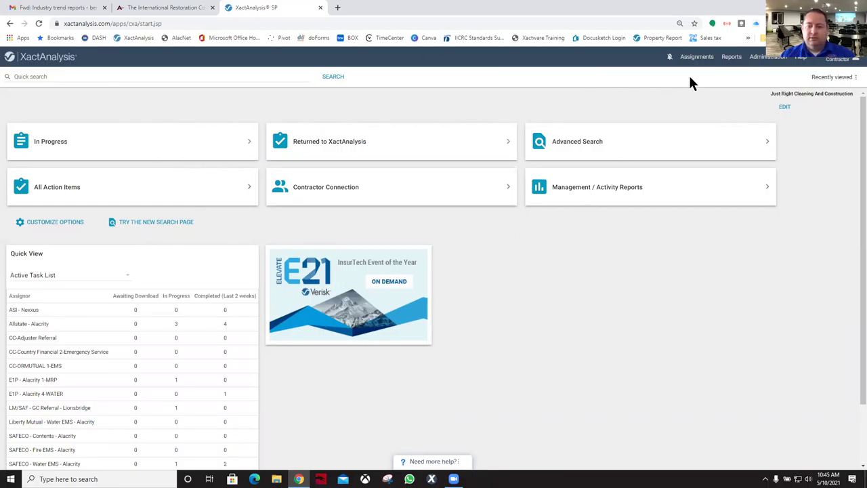
{"action": "left_click", "coordinate": [732, 58]}
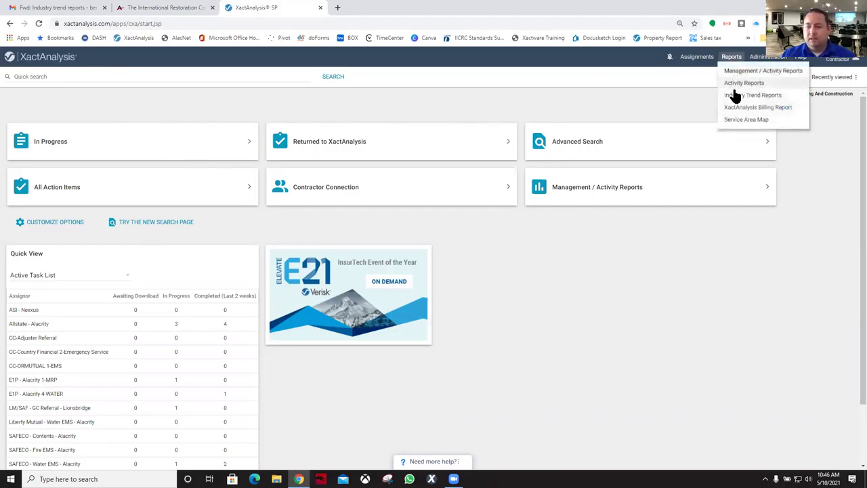
{"action": "left_click", "coordinate": [737, 99]}
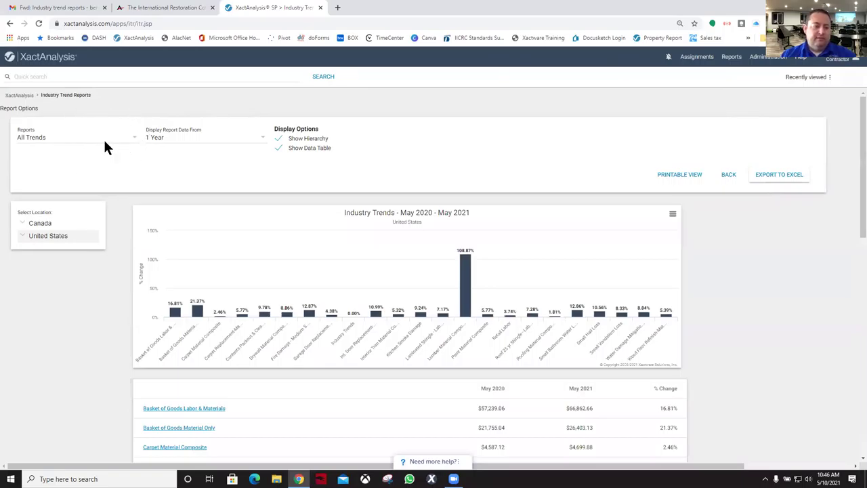
Change the industry trend report from All Trends to Retail Labor
{"action": "left_click", "coordinate": [82, 142]}
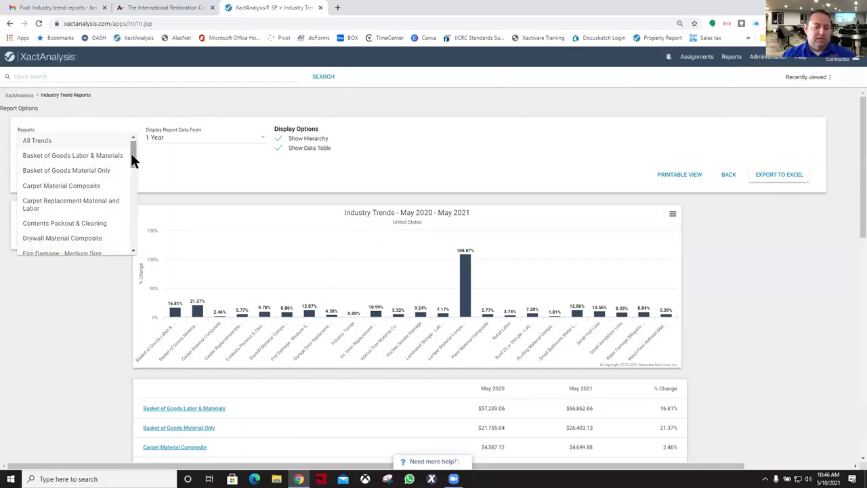
{"action": "left_click_drag", "start_coordinate": [133, 160], "coordinate": [129, 205]}
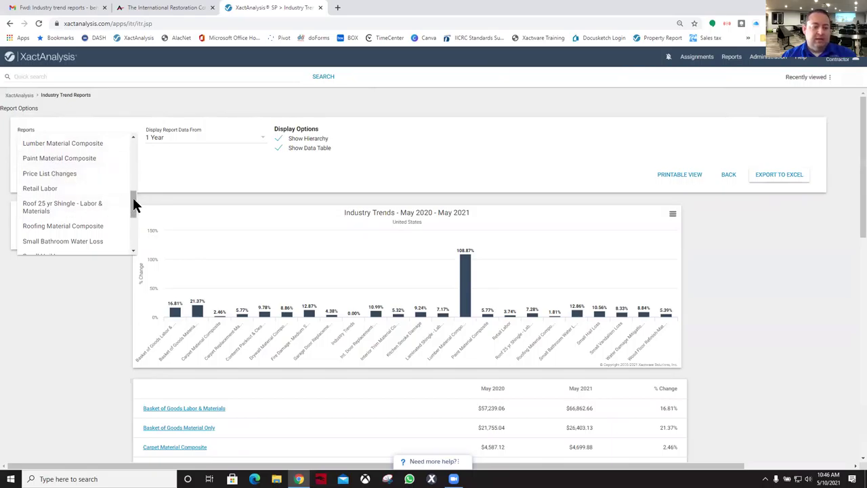
{"action": "mouse_move", "coordinate": [133, 202]}
{"action": "left_mouse_down"}
{"action": "mouse_move", "coordinate": [134, 238]}
{"action": "mouse_move", "coordinate": [128, 144]}
{"action": "mouse_move", "coordinate": [127, 204]}
{"action": "mouse_move", "coordinate": [120, 206]}
{"action": "left_mouse_up"}
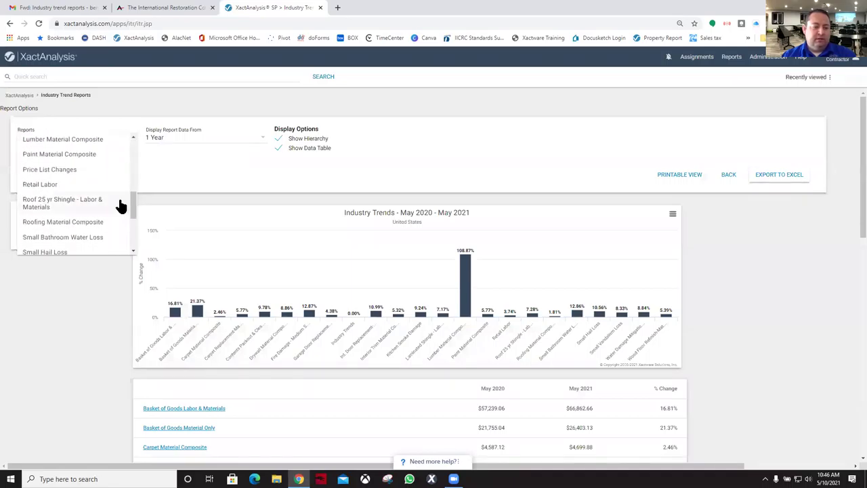
{"action": "left_click", "coordinate": [44, 187]}
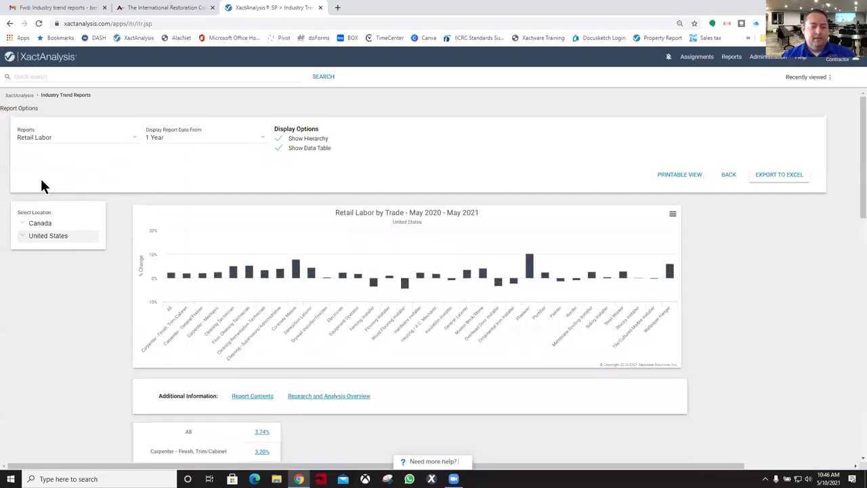
Set the Retail Labor report to display data from the last 5 years
{"action": "left_click", "coordinate": [161, 134]}
{"action": "left_click", "coordinate": [264, 137]}
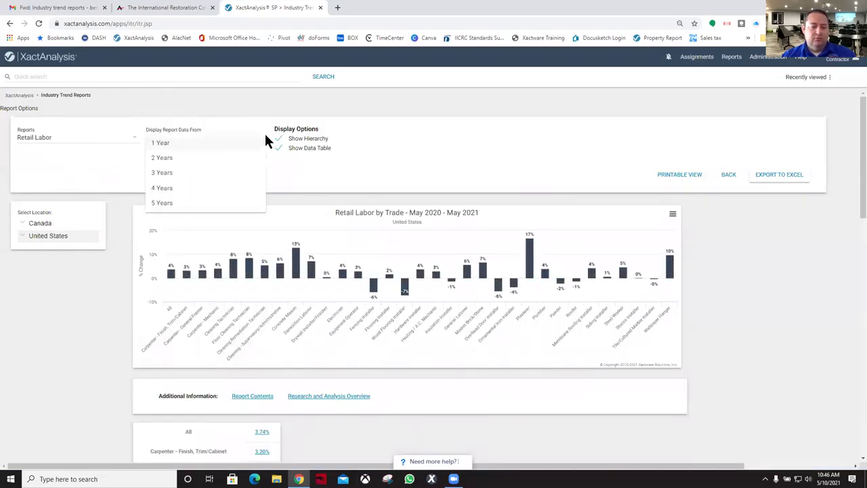
{"action": "left_click", "coordinate": [172, 204]}
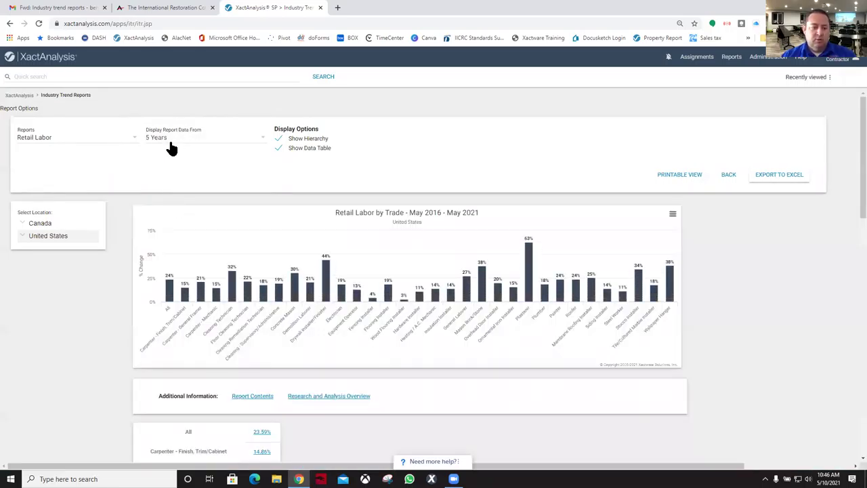
{"action": "left_click", "coordinate": [173, 137]}
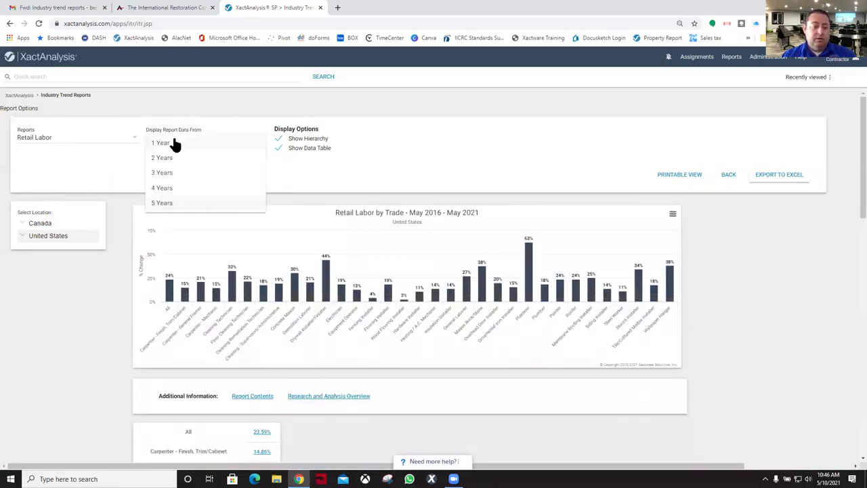
{"action": "left_click", "coordinate": [133, 167]}
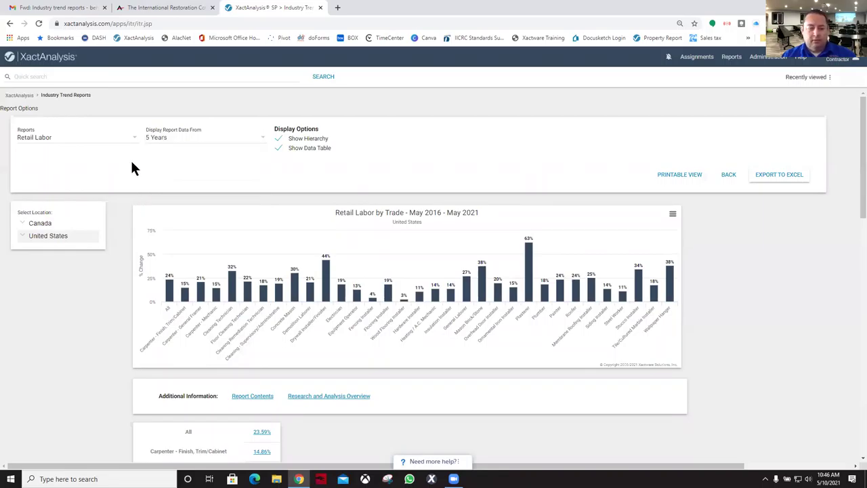
Narrow the report location to Boise, Idaho, within the United States
{"action": "left_click", "coordinate": [22, 236]}
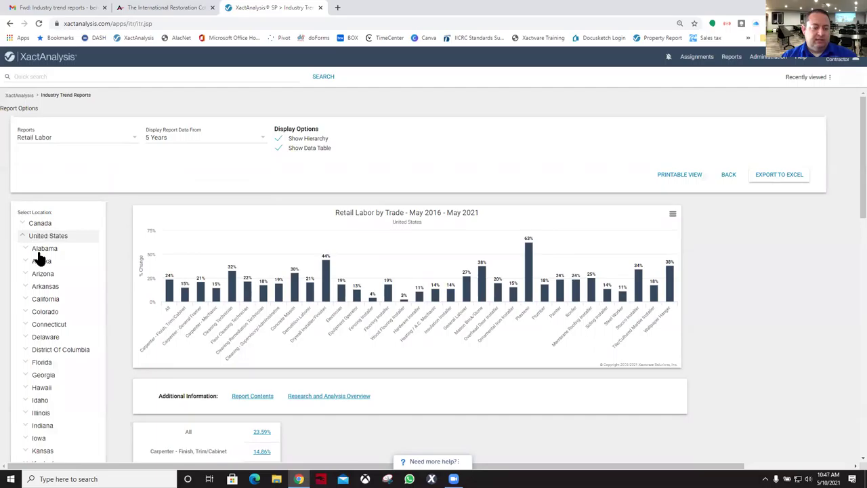
{"action": "scroll", "coordinate": [94, 248], "scroll_direction": "down", "scroll_amount": 3}
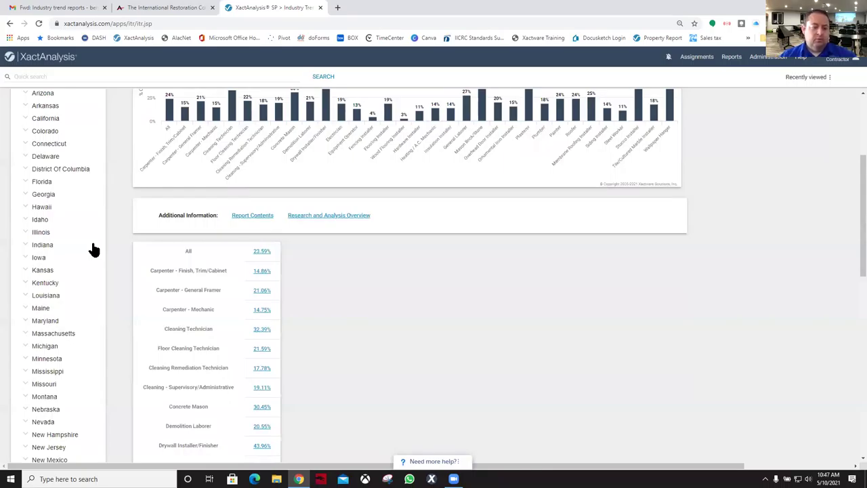
{"action": "left_click", "coordinate": [25, 219]}
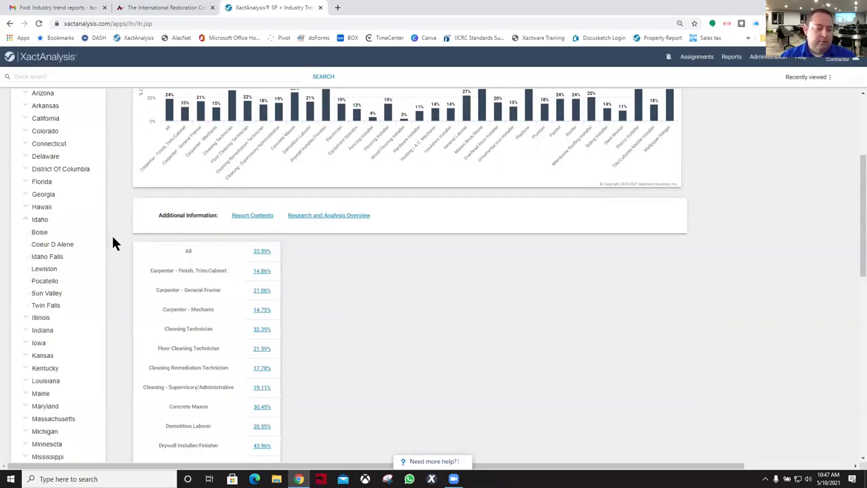
{"action": "left_click", "coordinate": [39, 232]}
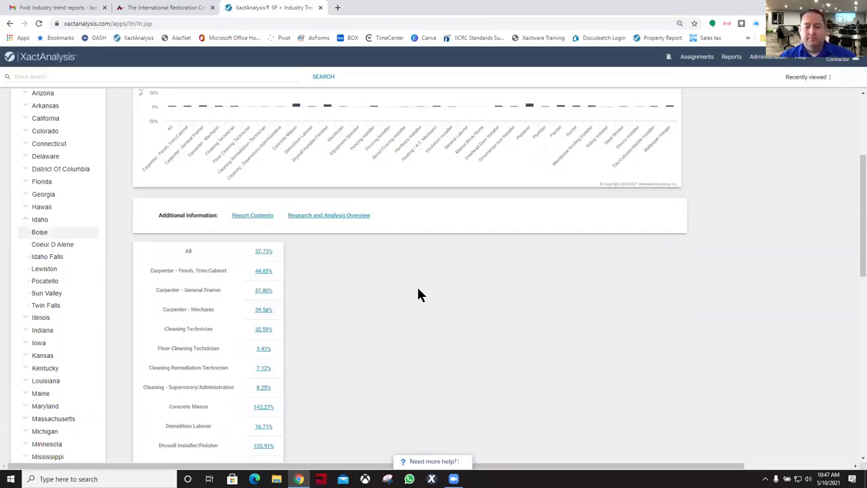
View the Boise trend for the Carpenter - Finish, Trim/Cabinet trade, first as percent change and then as dollar value change
{"action": "scroll", "coordinate": [392, 361], "scroll_direction": "up", "scroll_amount": 1}
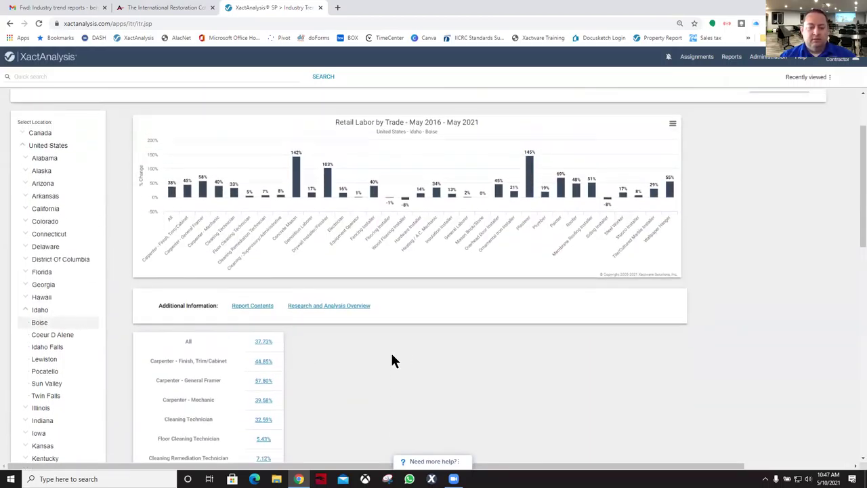
{"action": "left_click", "coordinate": [263, 362]}
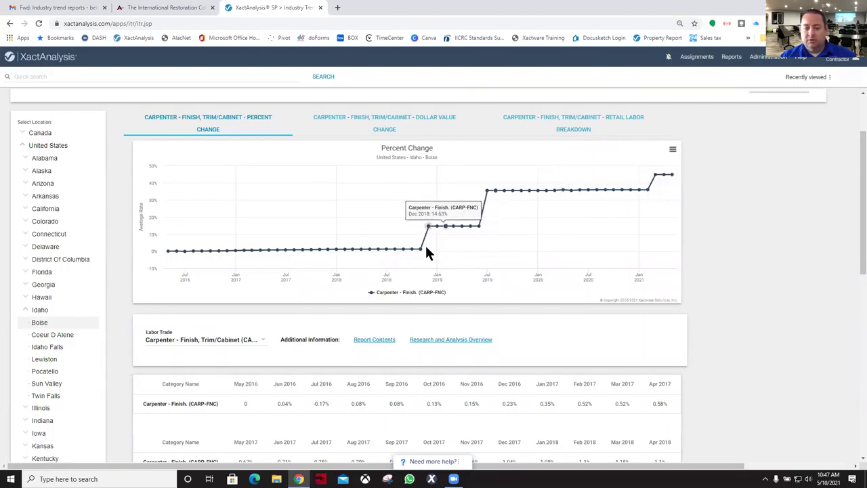
{"action": "left_click", "coordinate": [395, 130]}
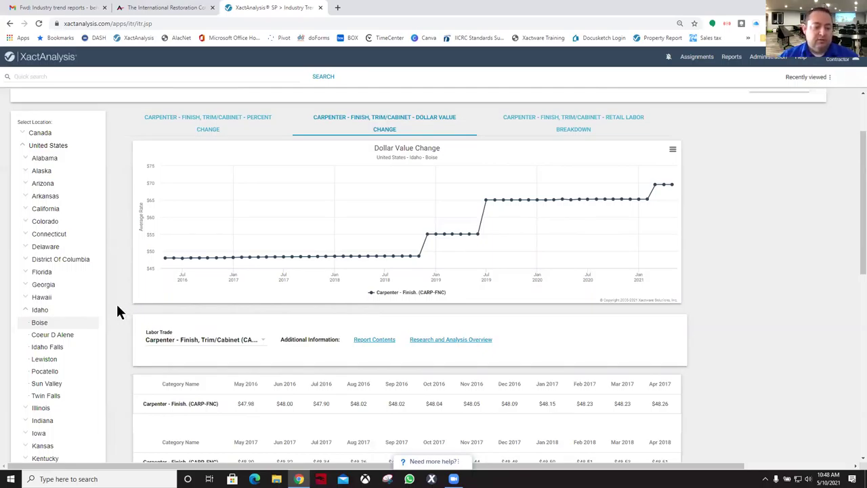
Change the labor trade to Cleaning Remediation Technician (CLN-R) and show its dollar value change for Boise
{"action": "left_click", "coordinate": [172, 344]}
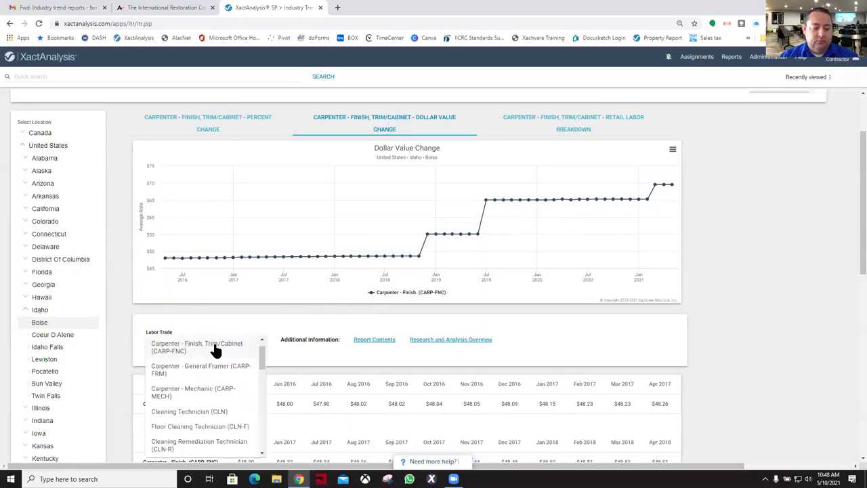
{"action": "scroll", "coordinate": [264, 350], "scroll_direction": "down", "scroll_amount": 2}
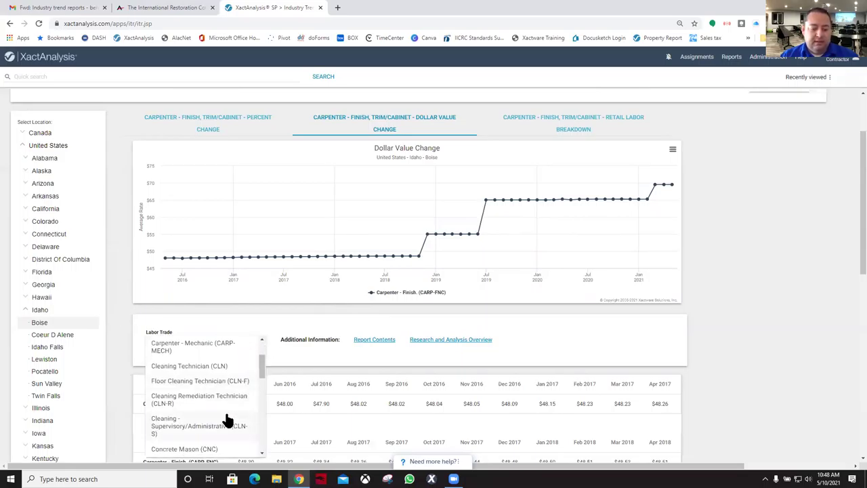
{"action": "left_click", "coordinate": [200, 395]}
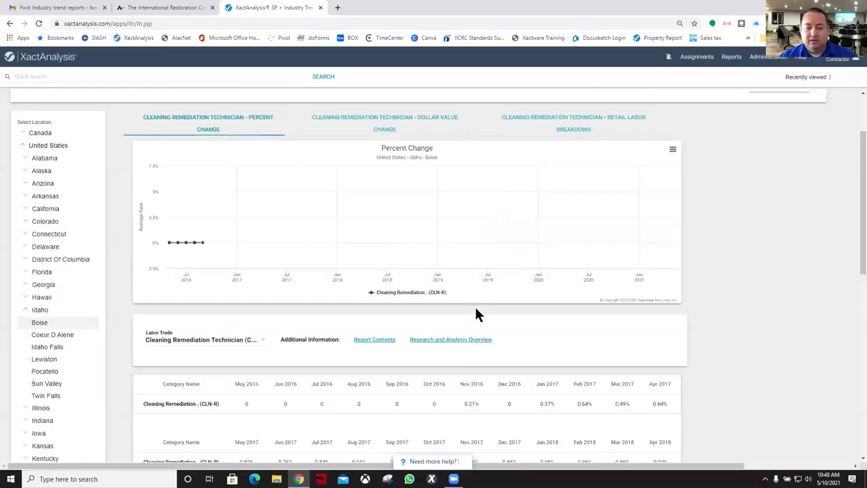
{"action": "mouse_move", "coordinate": [166, 248]}
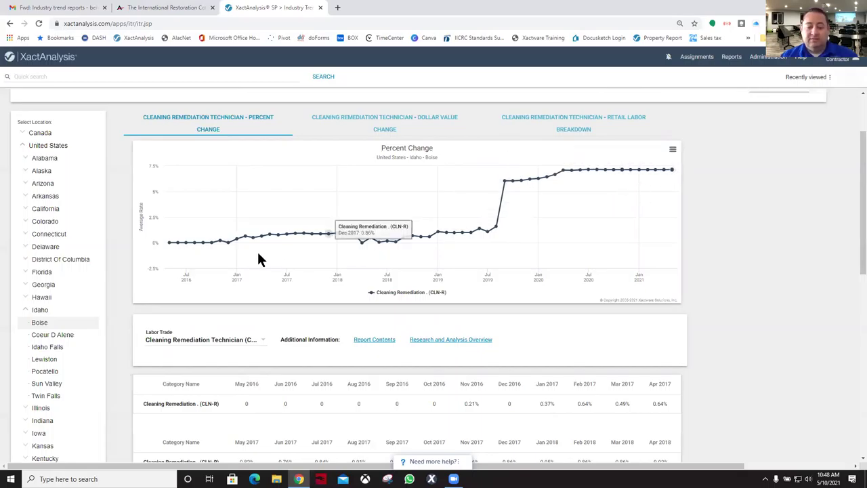
{"action": "left_click", "coordinate": [386, 133]}
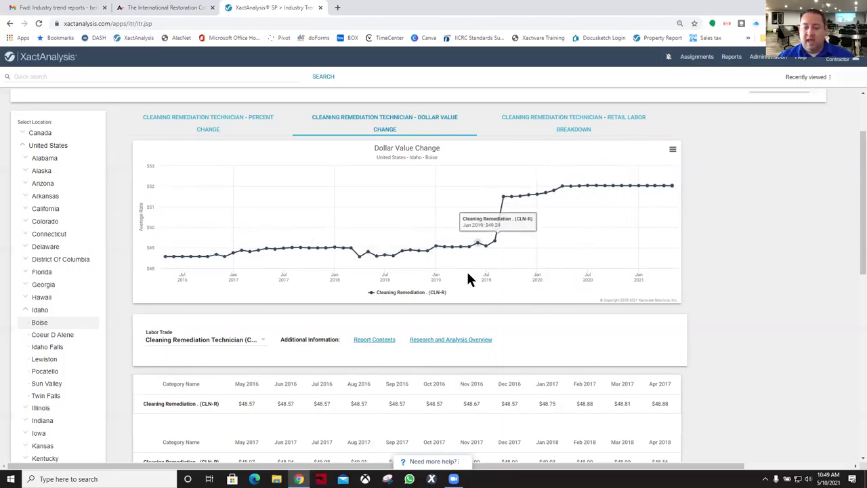
Add the national average and state average as comparison lines on the Cleaning Remediation Technician dollar value chart
{"action": "scroll", "coordinate": [566, 304], "scroll_direction": "down", "scroll_amount": 1}
{"action": "scroll", "coordinate": [566, 308], "scroll_direction": "down", "scroll_amount": 1}
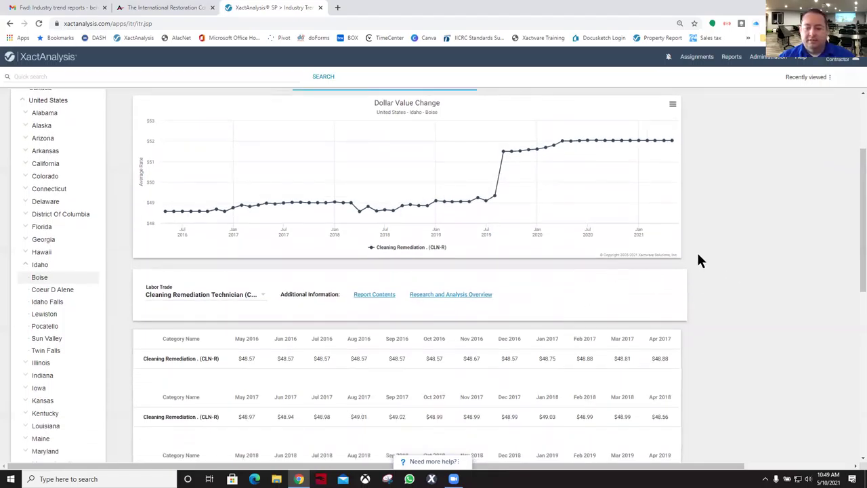
{"action": "scroll", "coordinate": [700, 260], "scroll_direction": "up", "scroll_amount": 3}
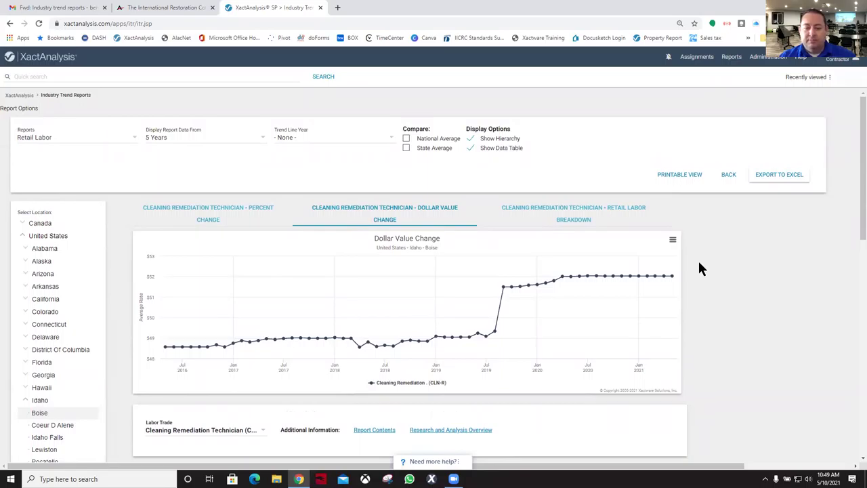
{"action": "left_click", "coordinate": [407, 140]}
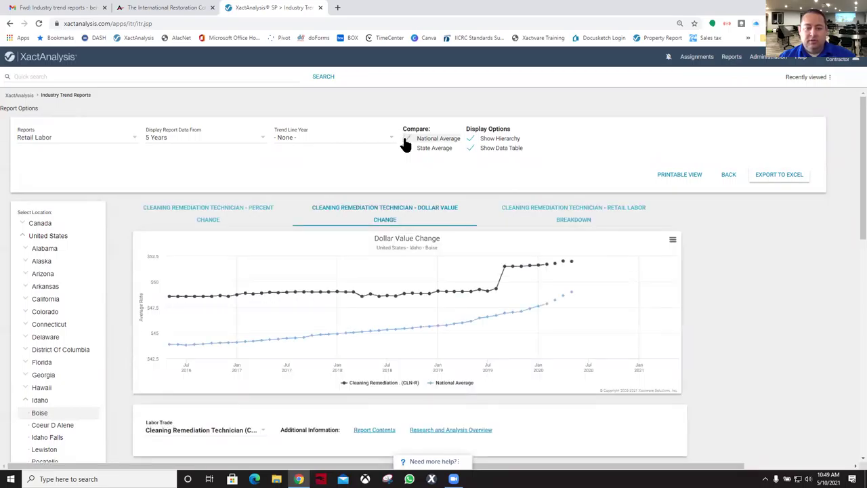
{"action": "left_click", "coordinate": [405, 149]}
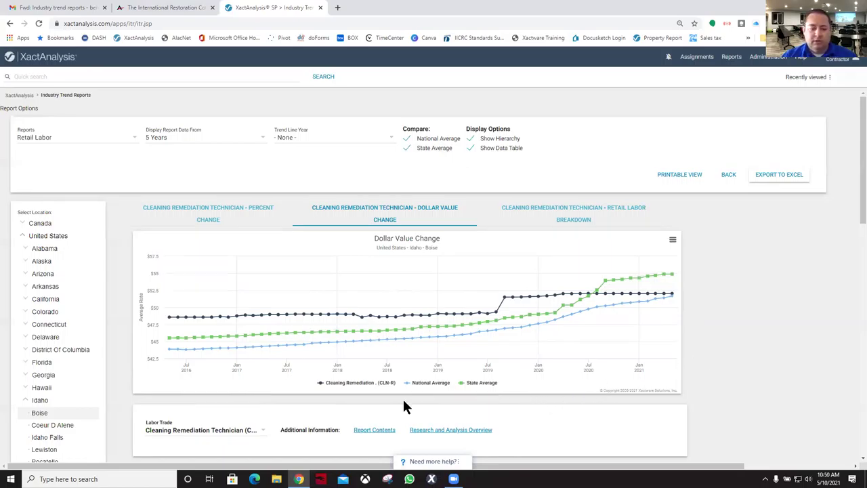
Change the report location to Yakima, Washington, and view its Cleaning Remediation Technician rates against the averages
{"action": "scroll", "coordinate": [97, 293], "scroll_direction": "down", "scroll_amount": 3}
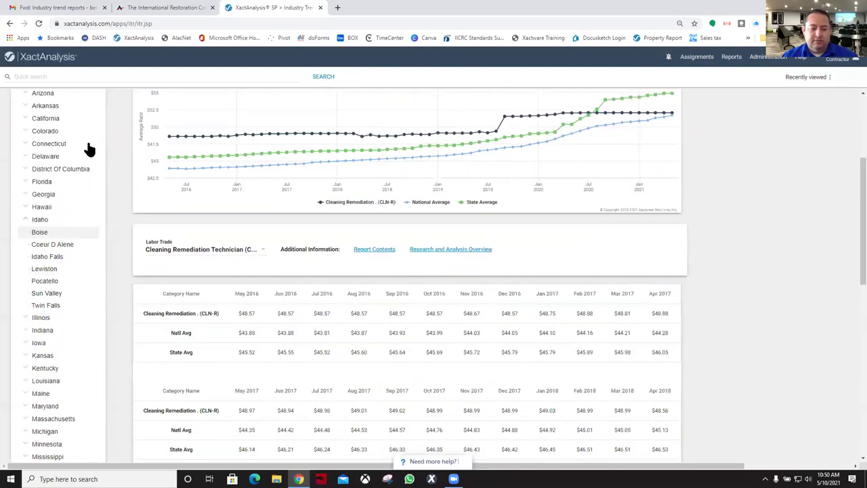
{"action": "scroll", "coordinate": [59, 361], "scroll_direction": "down", "scroll_amount": 1}
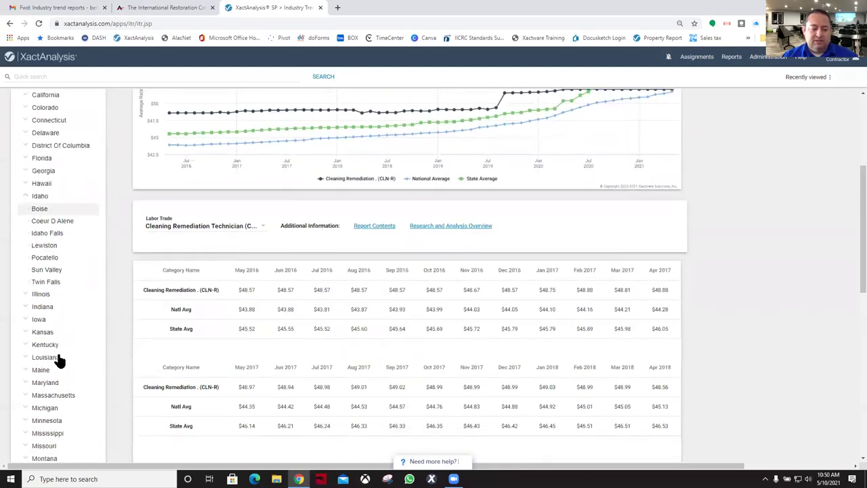
{"action": "scroll", "coordinate": [60, 361], "scroll_direction": "down", "scroll_amount": 6}
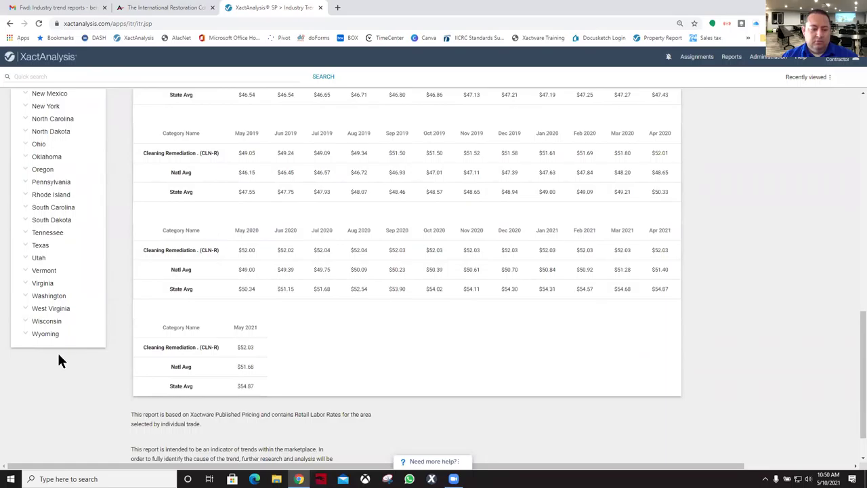
{"action": "scroll", "coordinate": [57, 355], "scroll_direction": "up", "scroll_amount": 1}
{"action": "left_click", "coordinate": [25, 341]}
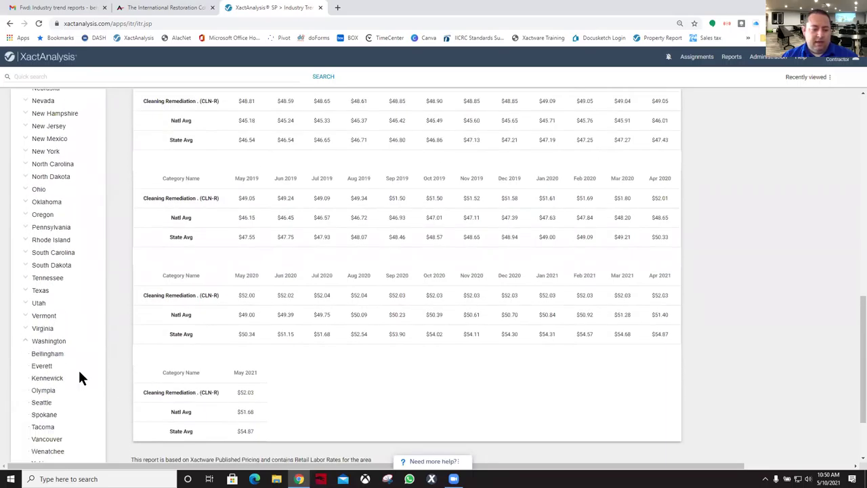
{"action": "scroll", "coordinate": [79, 377], "scroll_direction": "down", "scroll_amount": 2}
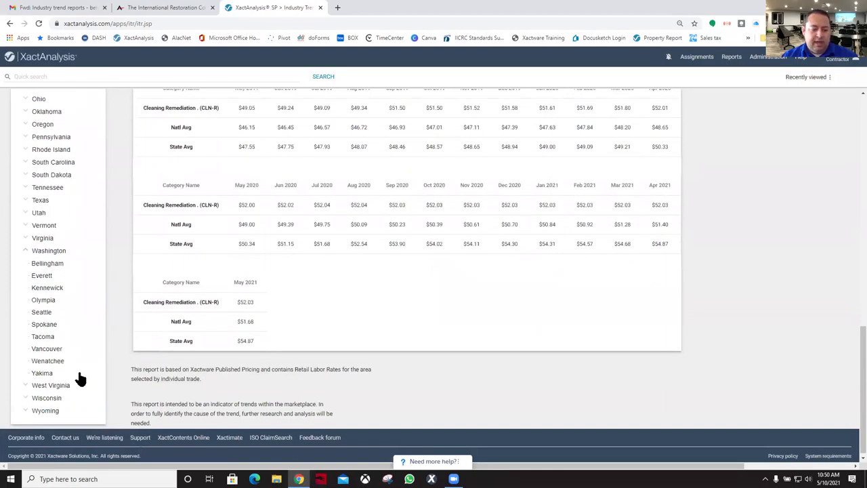
{"action": "left_click", "coordinate": [45, 374]}
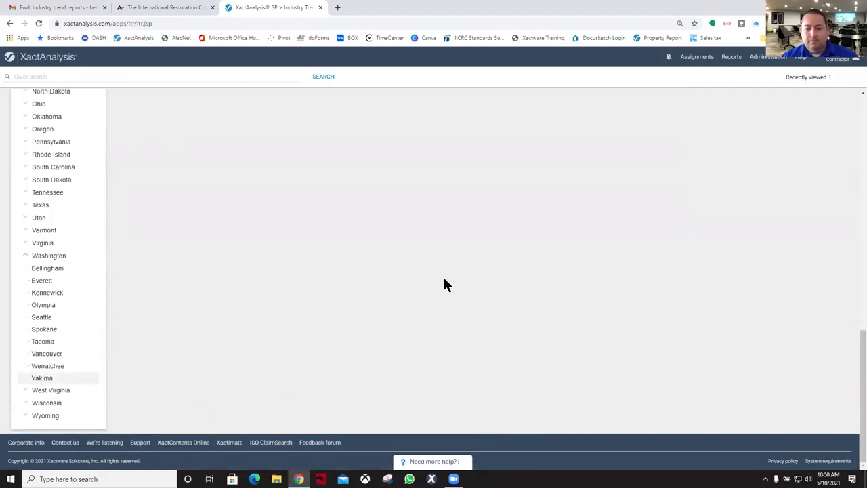
{"action": "scroll", "coordinate": [473, 310], "scroll_direction": "up", "scroll_amount": 7}
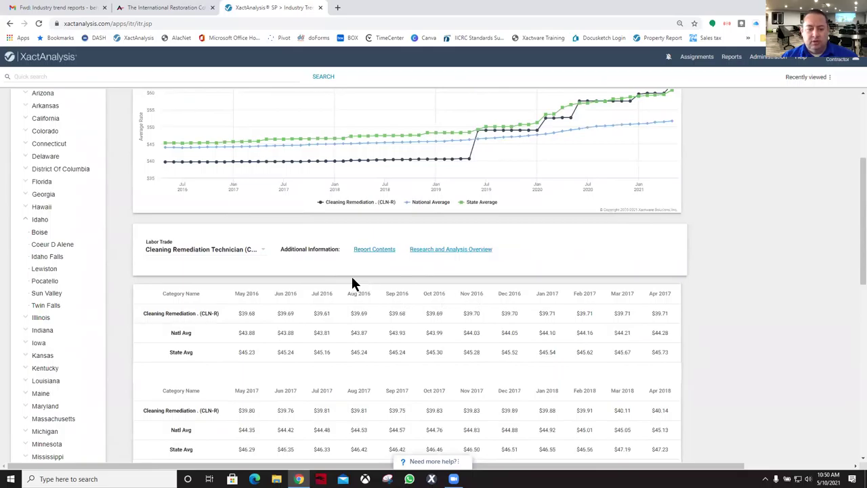
Examine Yakima's mid-2019 Cleaning Remediation rates on the dollar value chart against the national and state averages
{"action": "scroll", "coordinate": [338, 283], "scroll_direction": "up", "scroll_amount": 1}
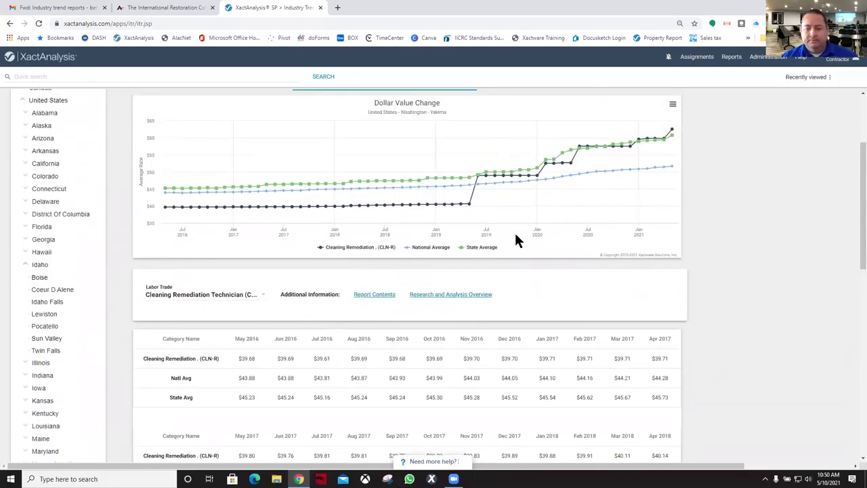
{"action": "mouse_move", "coordinate": [466, 206]}
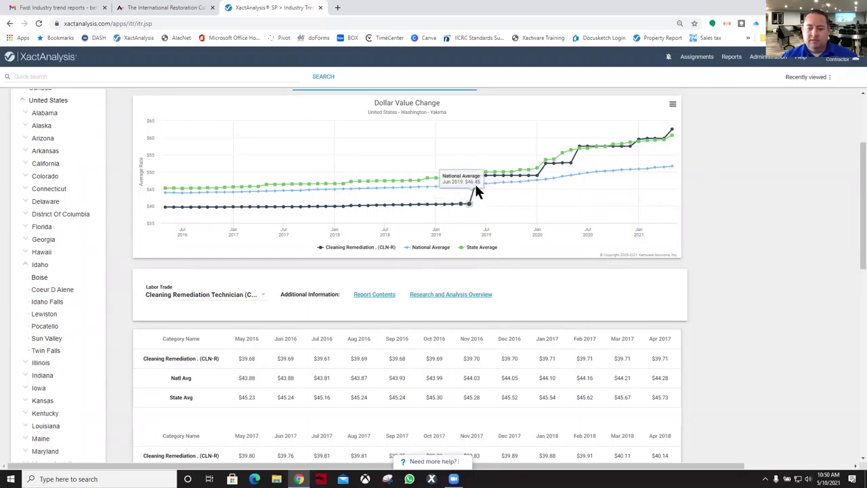
{"action": "mouse_move", "coordinate": [493, 173]}
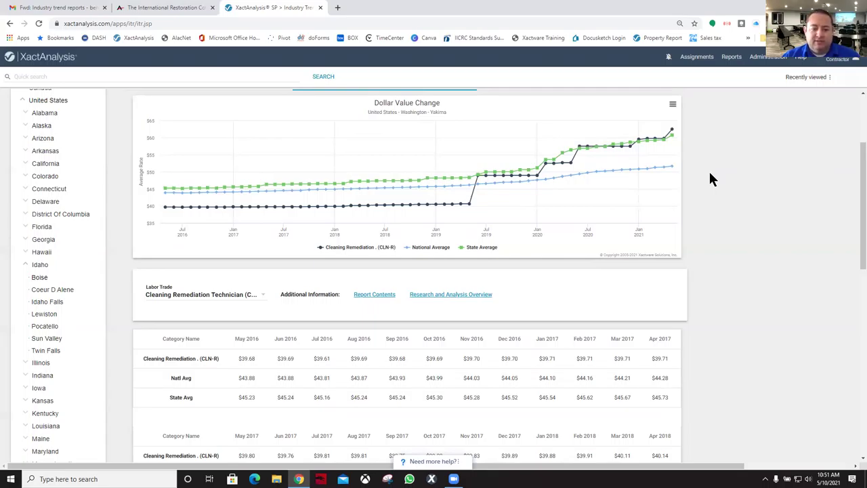
Look through the full list of available labor trades, keeping Cleaning Remediation Technician selected for Yakima
{"action": "left_click", "coordinate": [202, 296]}
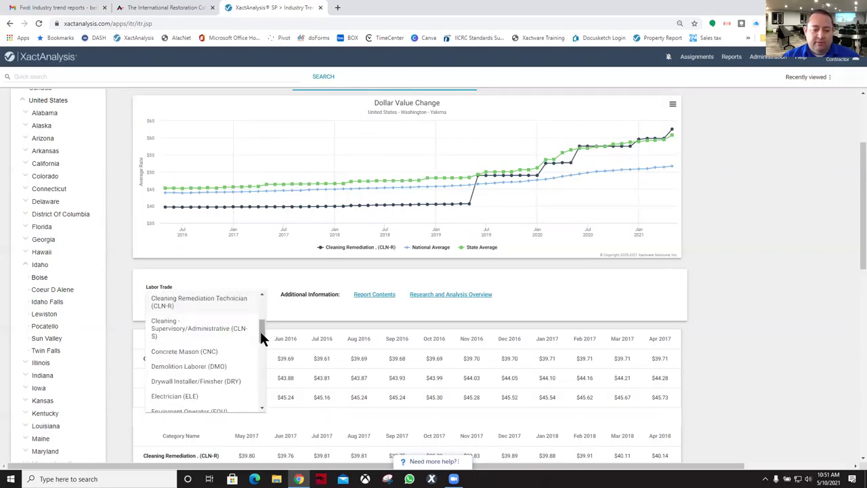
{"action": "left_click_drag", "start_coordinate": [260, 331], "coordinate": [265, 401]}
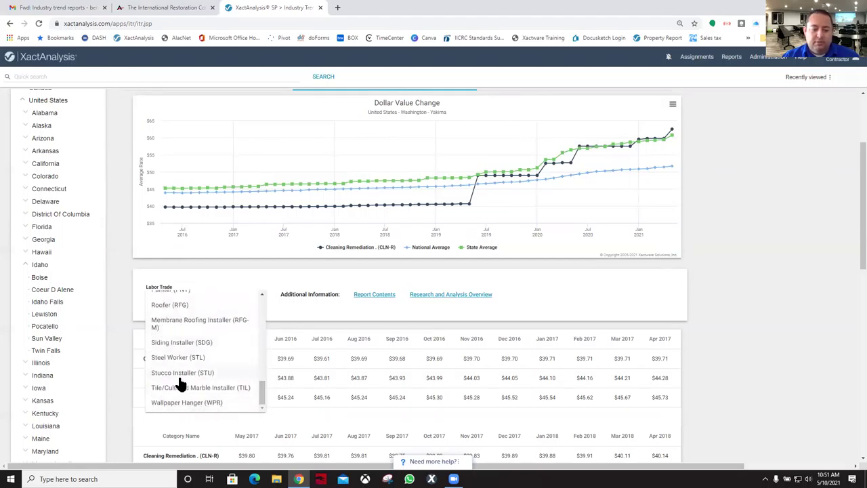
{"action": "left_click_drag", "start_coordinate": [263, 392], "coordinate": [261, 309]}
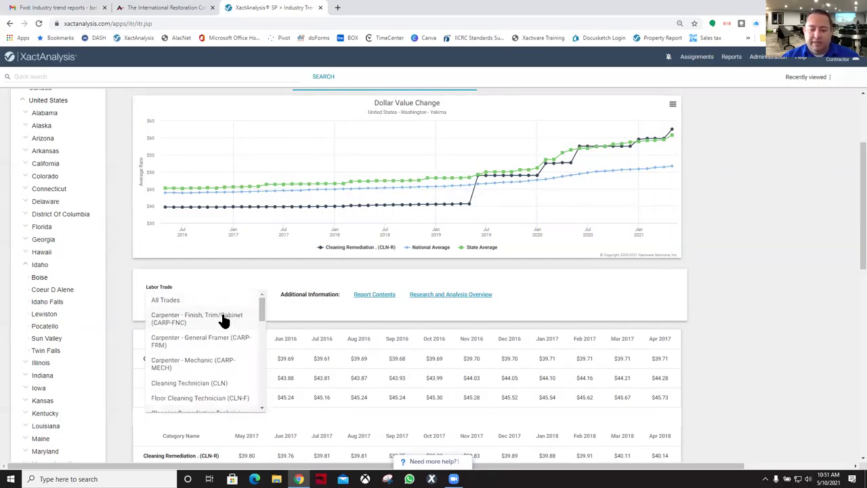
{"action": "left_click", "coordinate": [703, 277]}
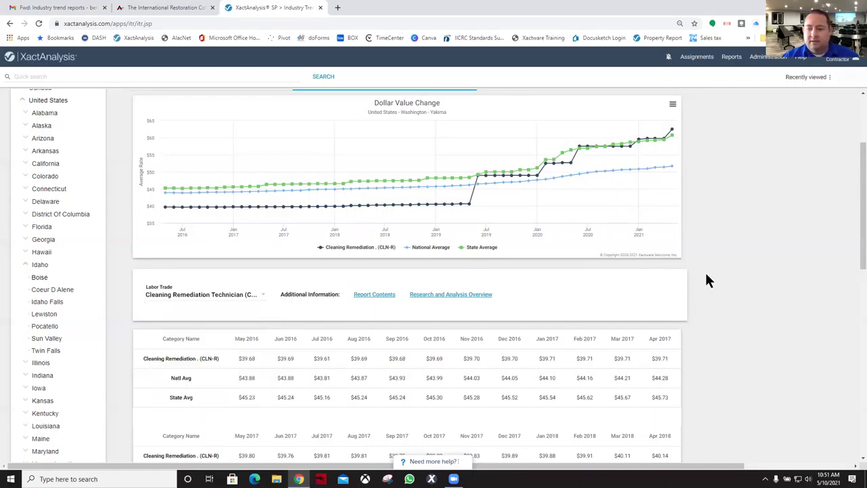
{"action": "scroll", "coordinate": [706, 280], "scroll_direction": "up", "scroll_amount": 2}
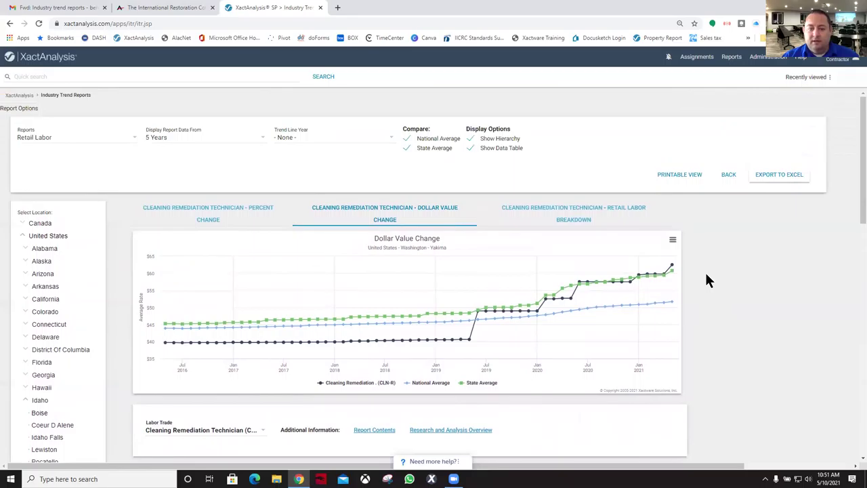
Search the web for "xactware" in a new browser tab and open the official Xactware website
{"action": "left_click", "coordinate": [337, 8]}
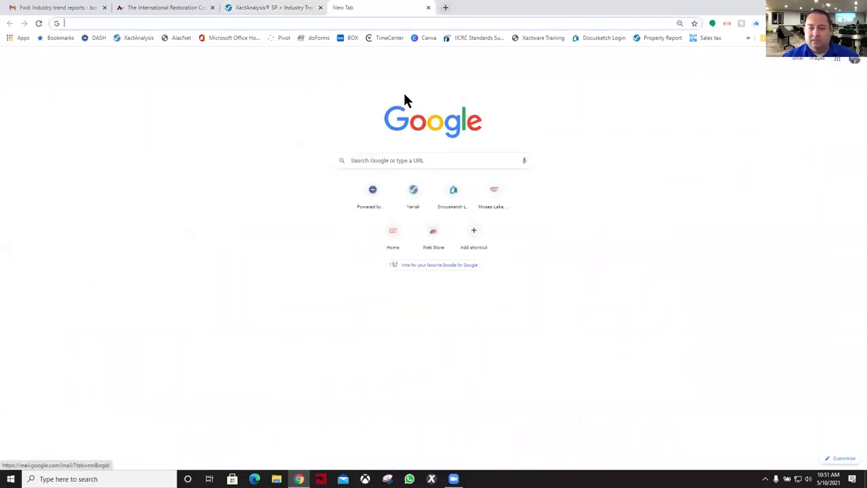
{"action": "type", "text": "xac"}
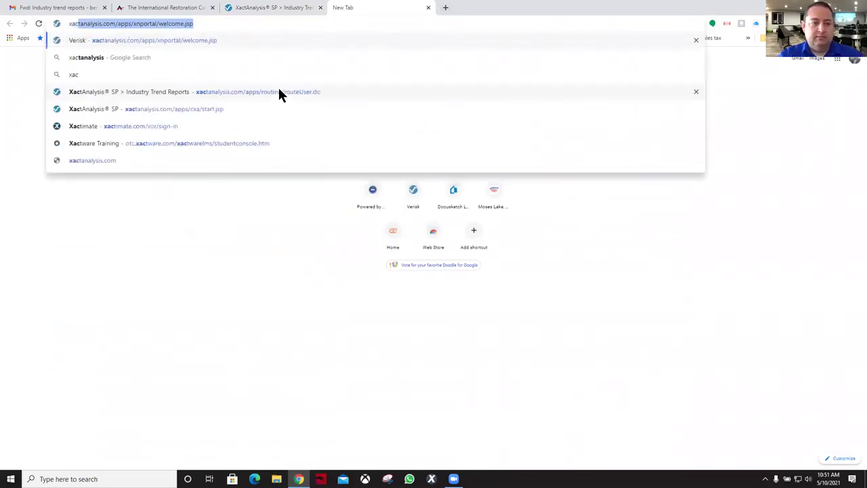
{"action": "type", "text": "tware"}
{"action": "key", "text": "Return"}
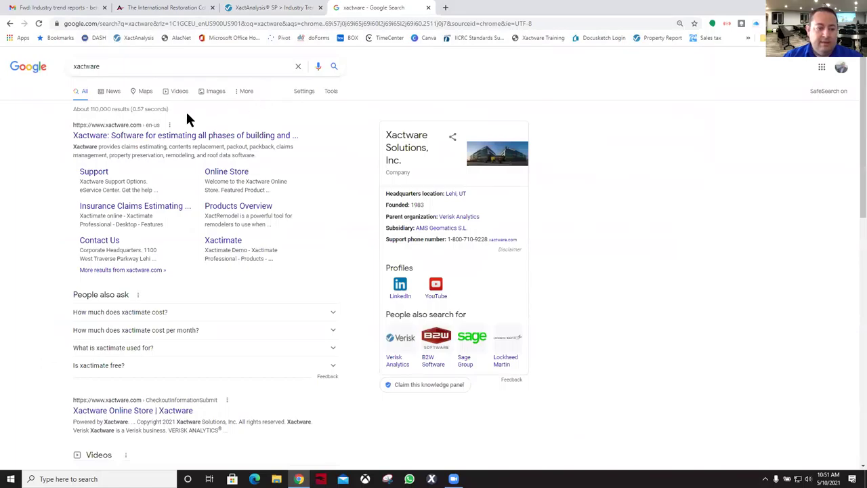
{"action": "left_click", "coordinate": [139, 137]}
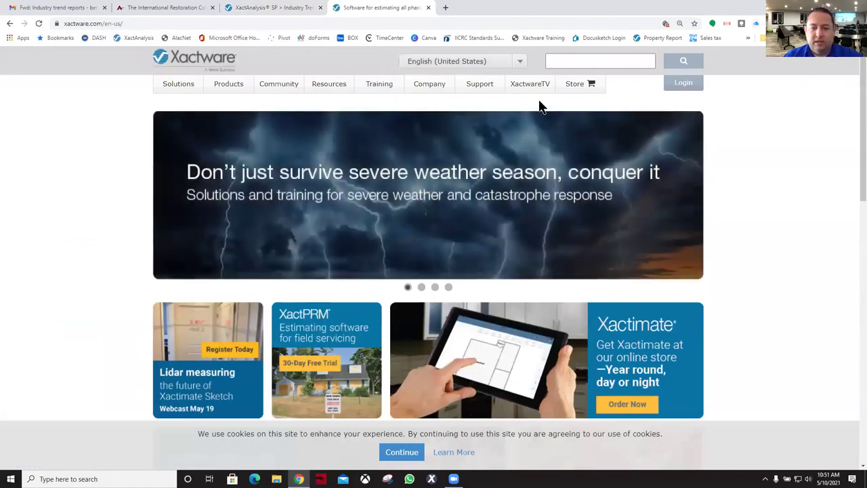
Search the Xactware site for "pricing" and open the Pricing Feedback page under Pricing Data Services
{"action": "left_click", "coordinate": [565, 61]}
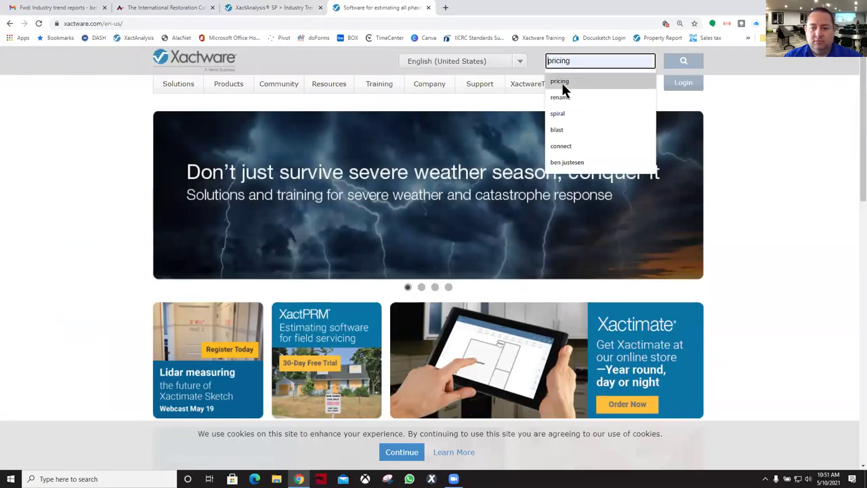
{"action": "left_click", "coordinate": [562, 83]}
{"action": "left_click", "coordinate": [680, 65]}
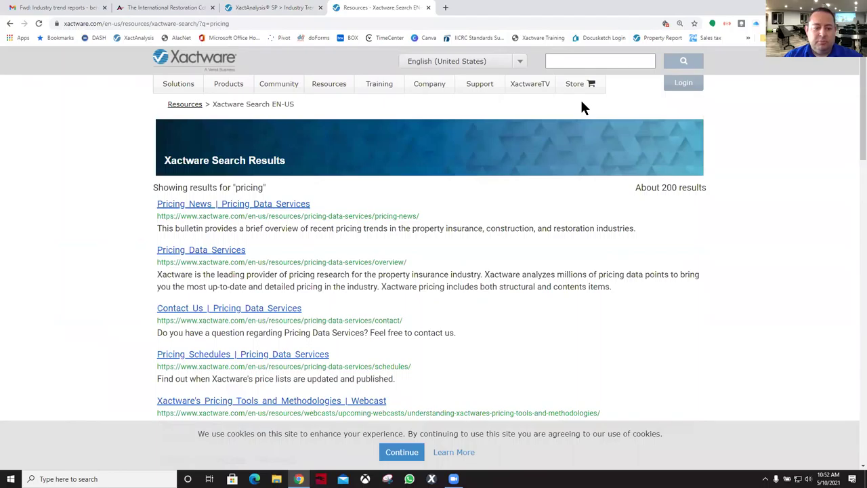
{"action": "left_click", "coordinate": [221, 250]}
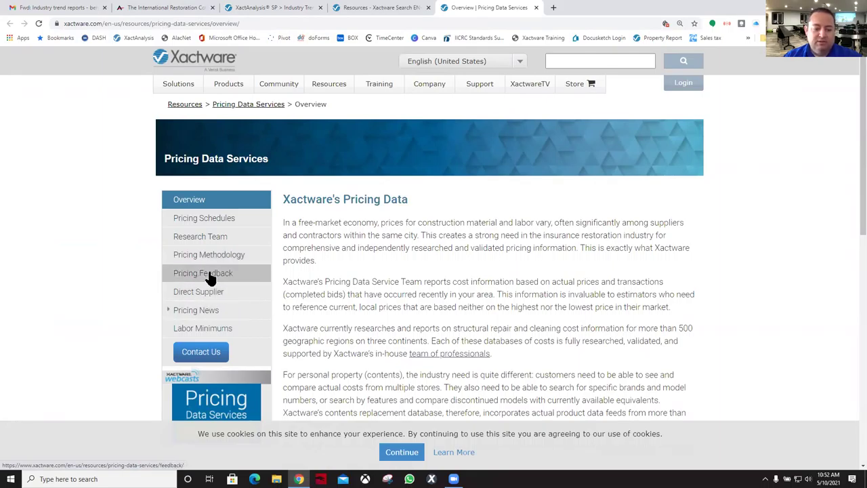
{"action": "left_click", "coordinate": [202, 278]}
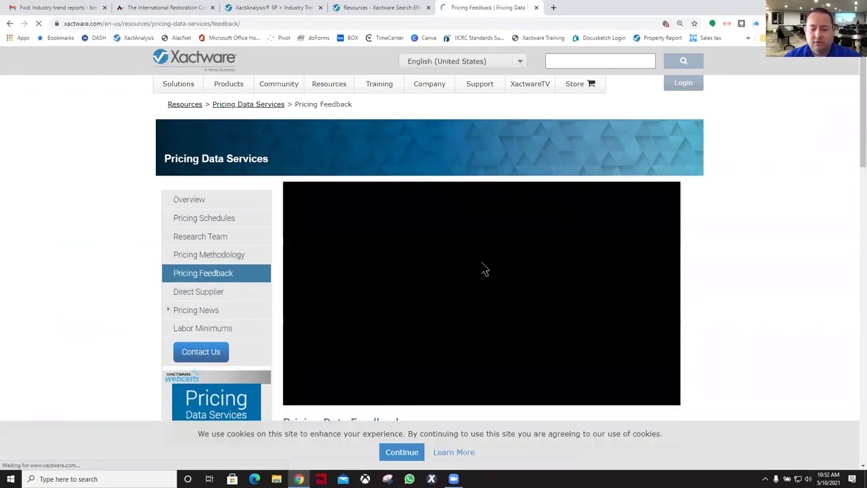
Read through the Pricing Data Feedback options for submitting estimate feedback, online feedback, or an email to Xactware
{"action": "scroll", "coordinate": [670, 248], "scroll_direction": "down", "scroll_amount": 1}
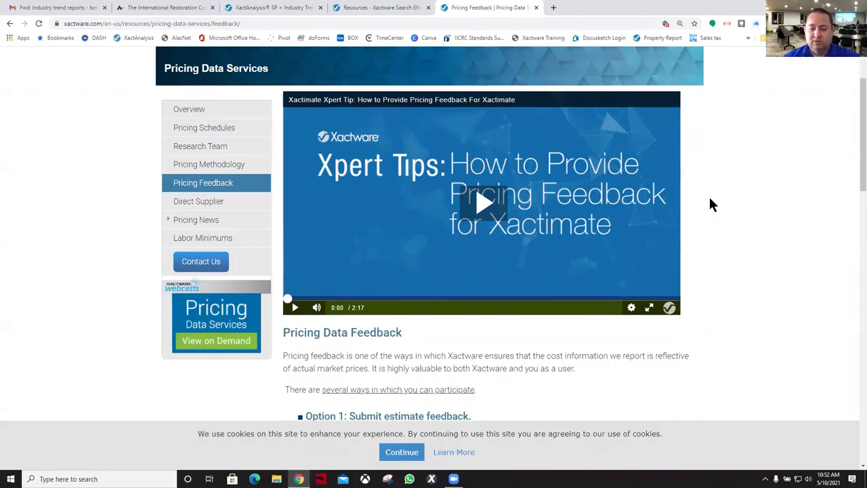
{"action": "scroll", "coordinate": [710, 199], "scroll_direction": "down", "scroll_amount": 3}
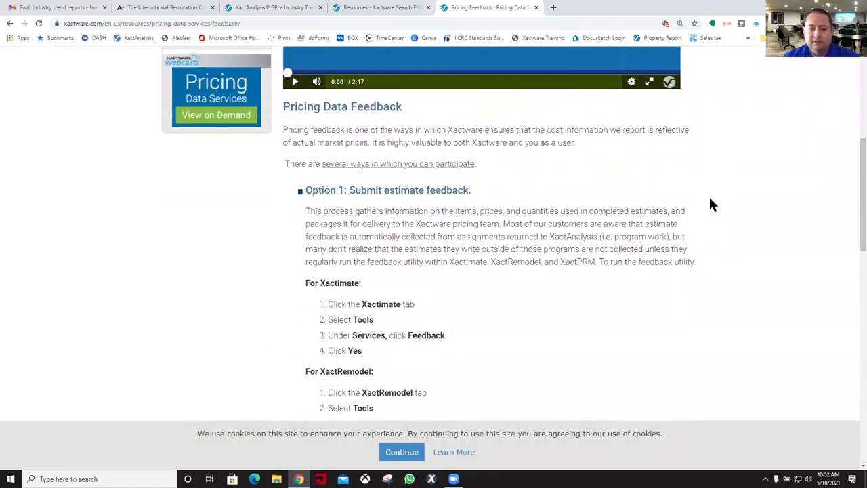
{"action": "scroll", "coordinate": [710, 199], "scroll_direction": "down", "scroll_amount": 2}
{"action": "scroll", "coordinate": [710, 200], "scroll_direction": "down", "scroll_amount": 1}
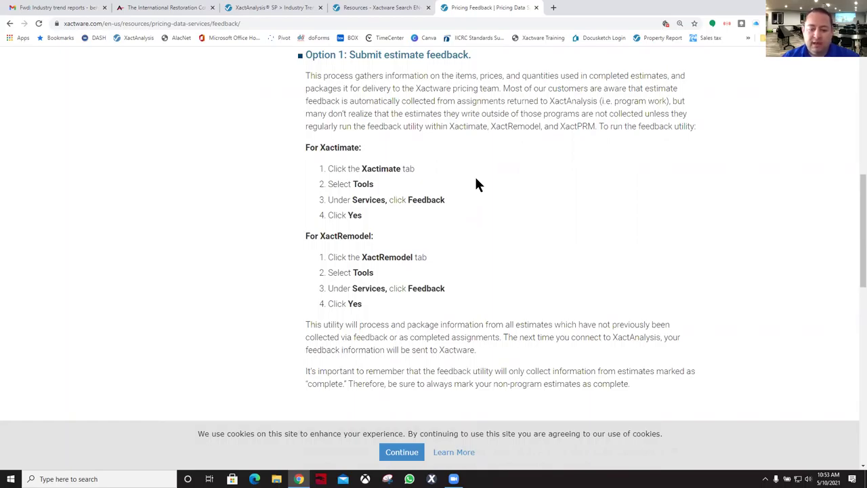
{"action": "scroll", "coordinate": [477, 182], "scroll_direction": "down", "scroll_amount": 5}
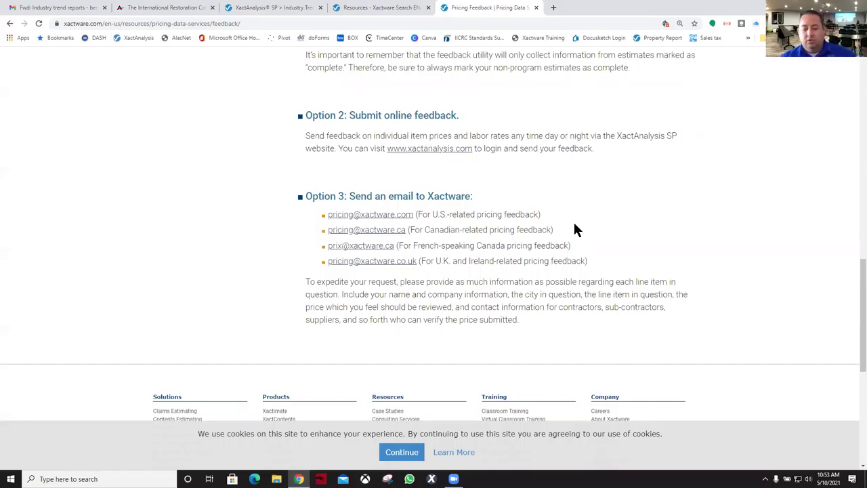
Find Xactware's contact phone number in the page footer and highlight it
{"action": "scroll", "coordinate": [574, 225], "scroll_direction": "down", "scroll_amount": 5}
{"action": "scroll", "coordinate": [574, 225], "scroll_direction": "up", "scroll_amount": 1}
{"action": "scroll", "coordinate": [354, 336], "scroll_direction": "down", "scroll_amount": 1}
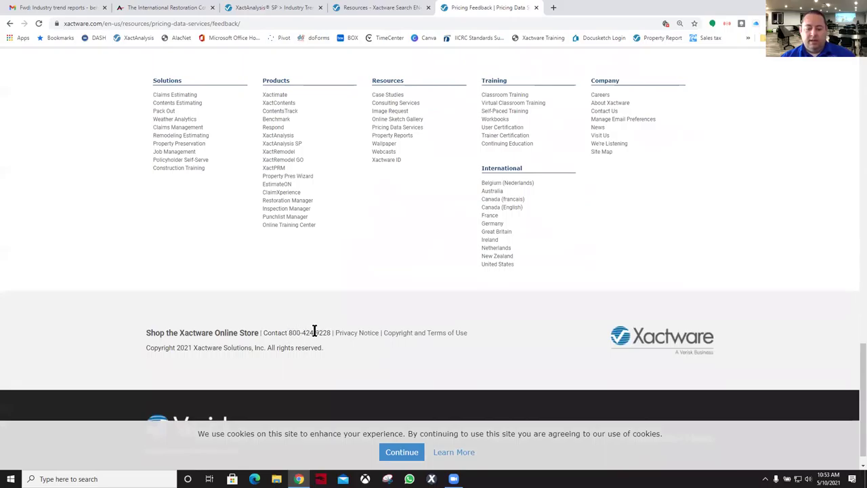
{"action": "left_click_drag", "start_coordinate": [332, 333], "coordinate": [287, 333]}
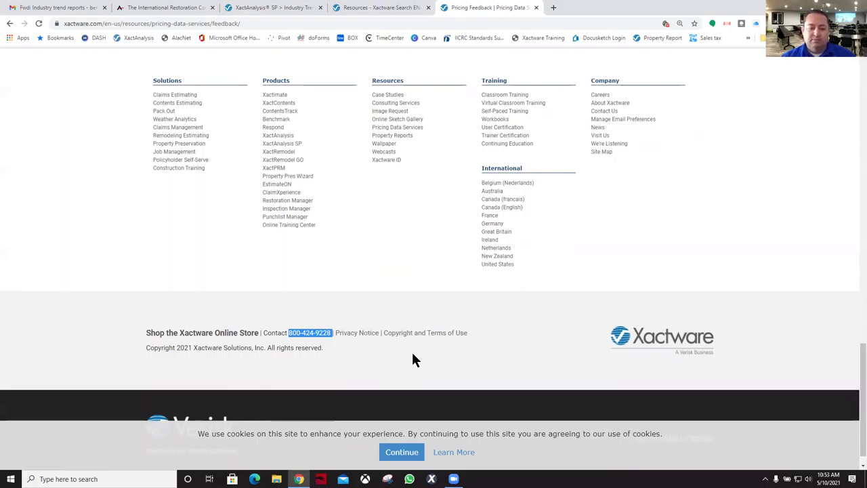
{"action": "scroll", "coordinate": [447, 251], "scroll_direction": "up", "scroll_amount": 5}
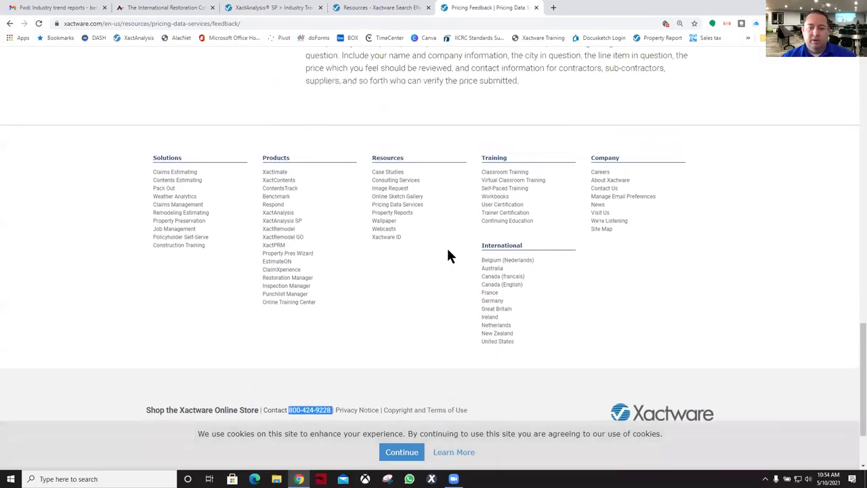